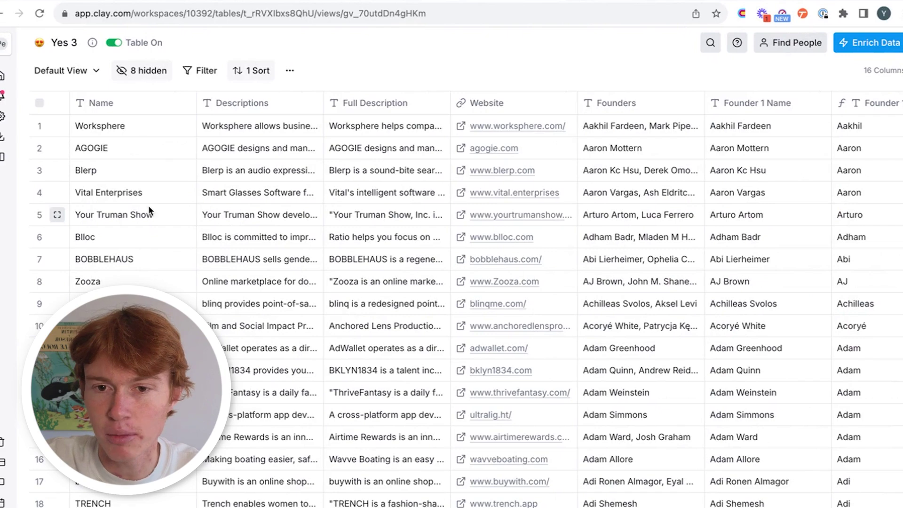
Scroll across to the Find Work Email, Email and Validate Email columns to review each founder's validated email
scroll(372, 137, "right", 2)
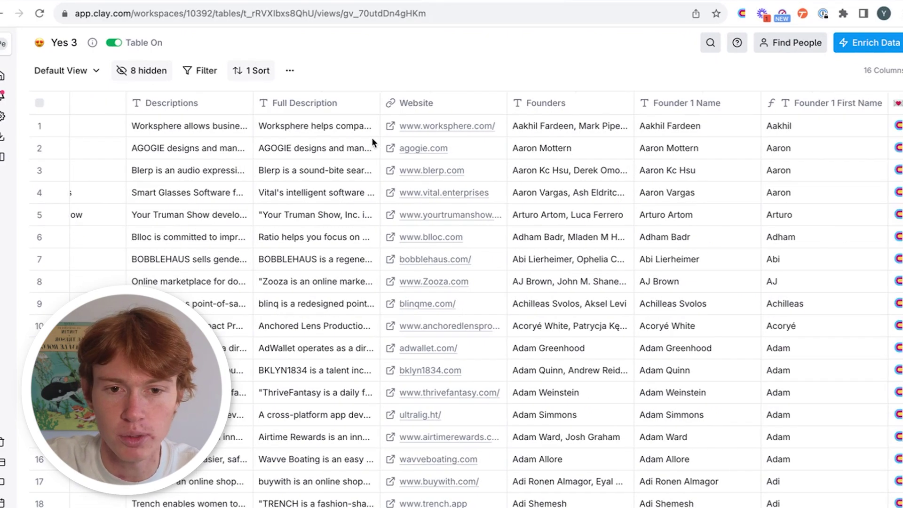
scroll(286, 156, "right", 5)
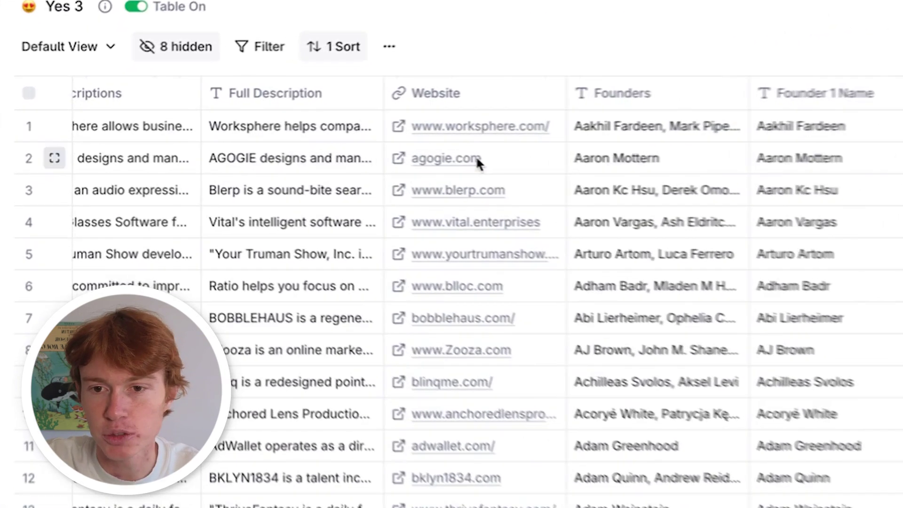
scroll(660, 214, "right", 5)
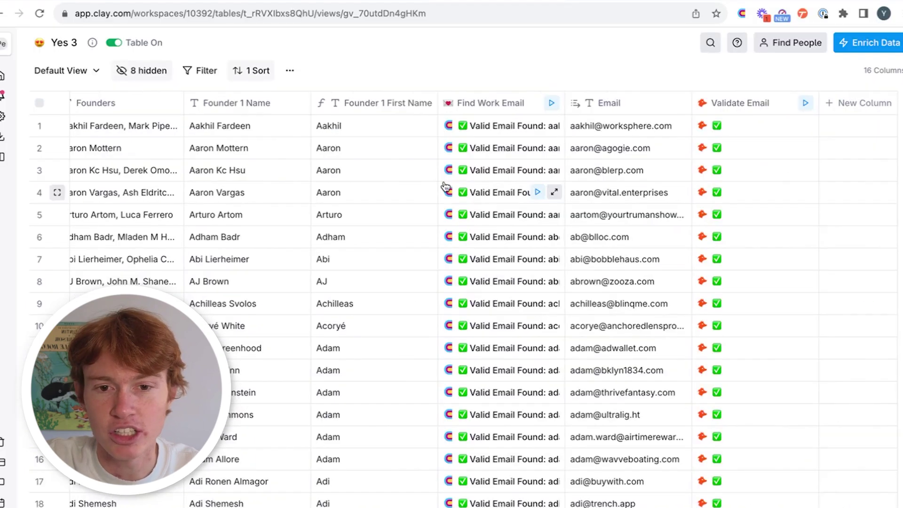
scroll(603, 282, "down", 12)
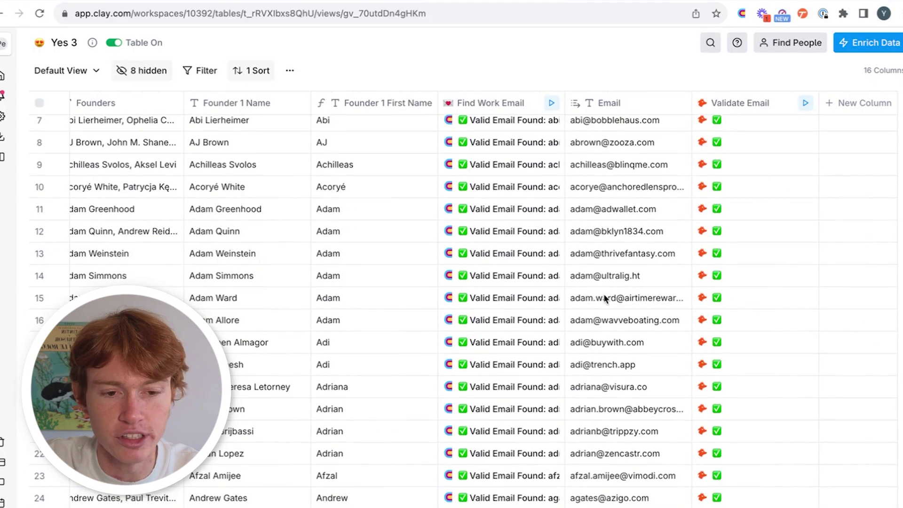
scroll(605, 298, "up", 12)
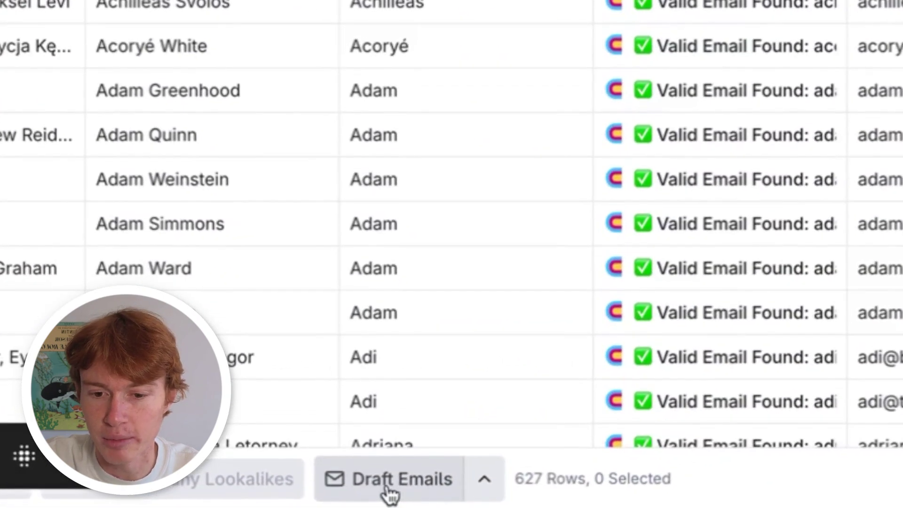
In Draft Emails, set the subject to Founder 1 First Name followed by '- quick question'
left_click(389, 489)
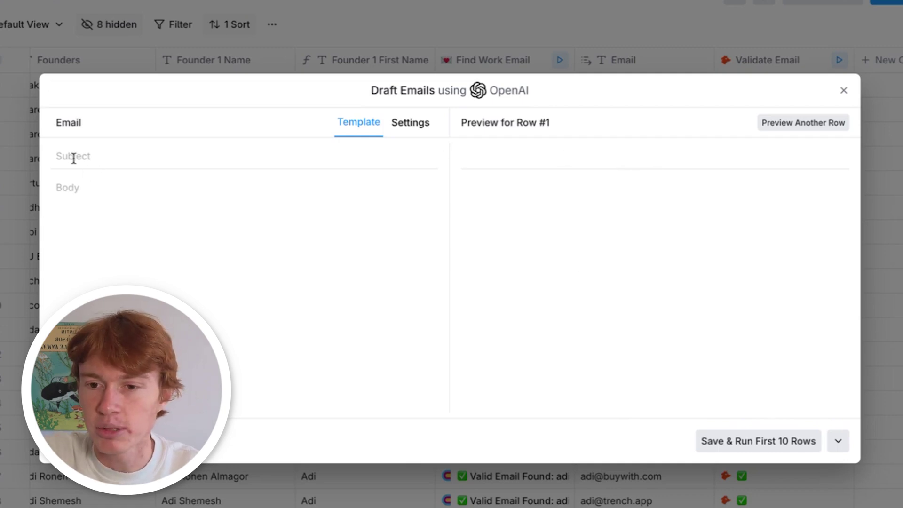
type("/")
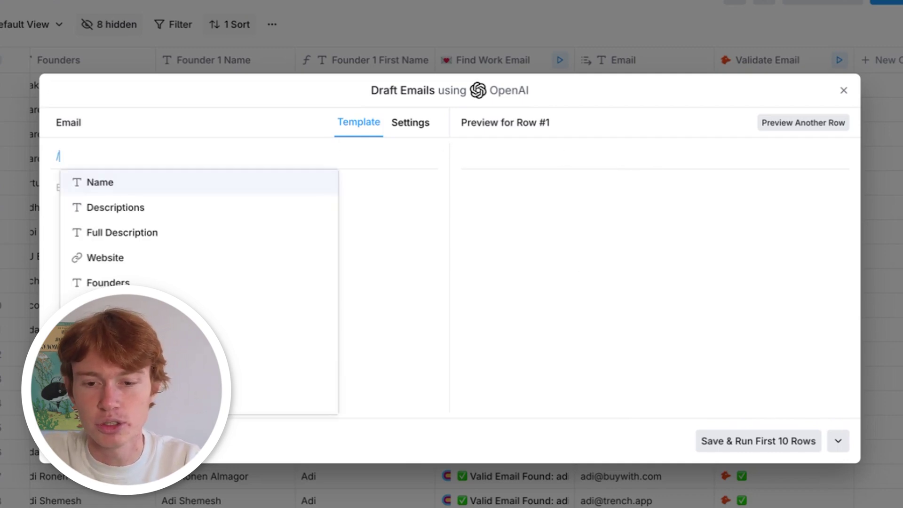
left_click(141, 334)
type("- quick questio")
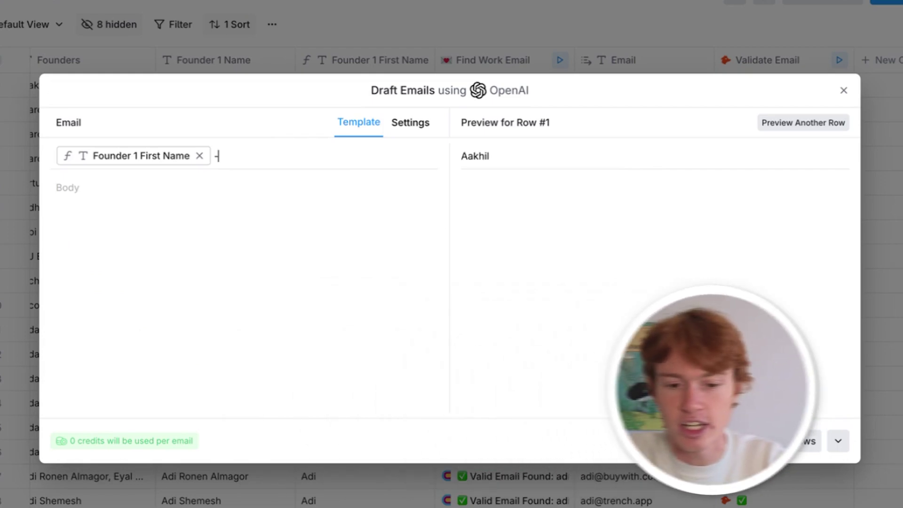
type("n")
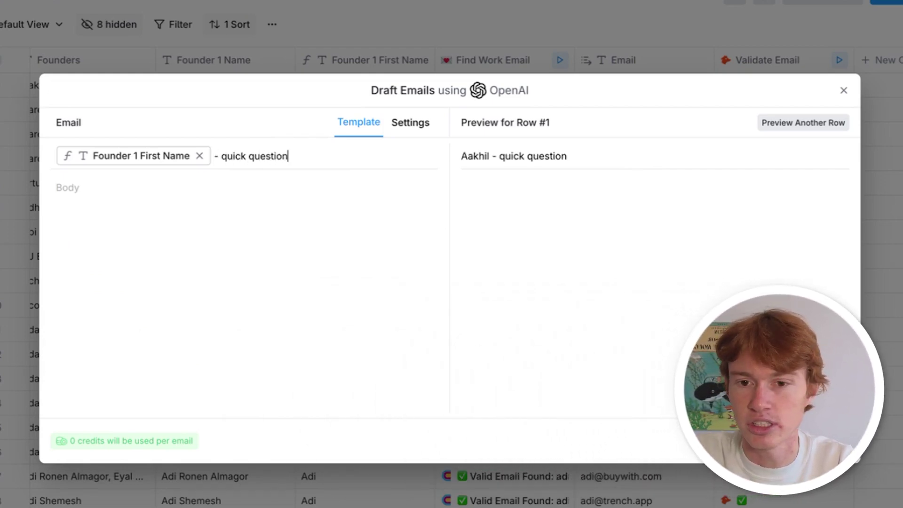
Start the body with Founder 1 First Name, a comma and 'I noticed that you work in the'
left_click(71, 184)
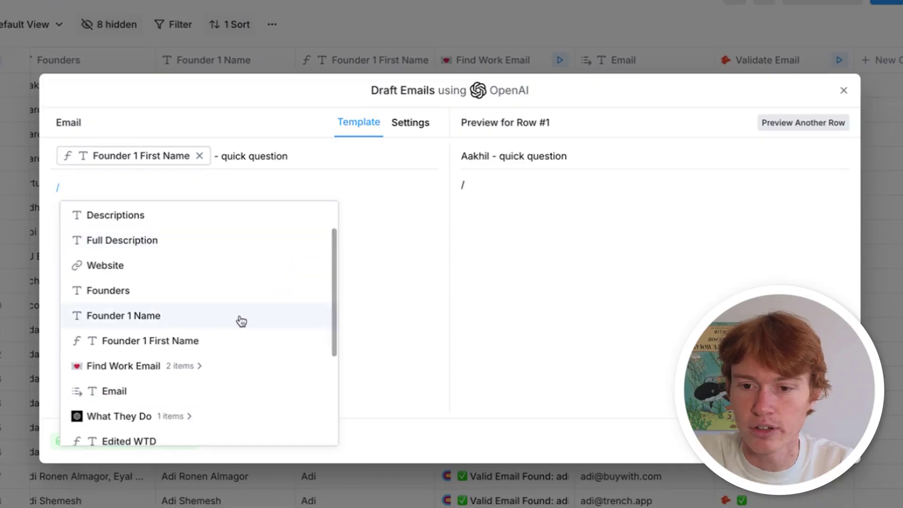
left_click(234, 339)
type(",  ")
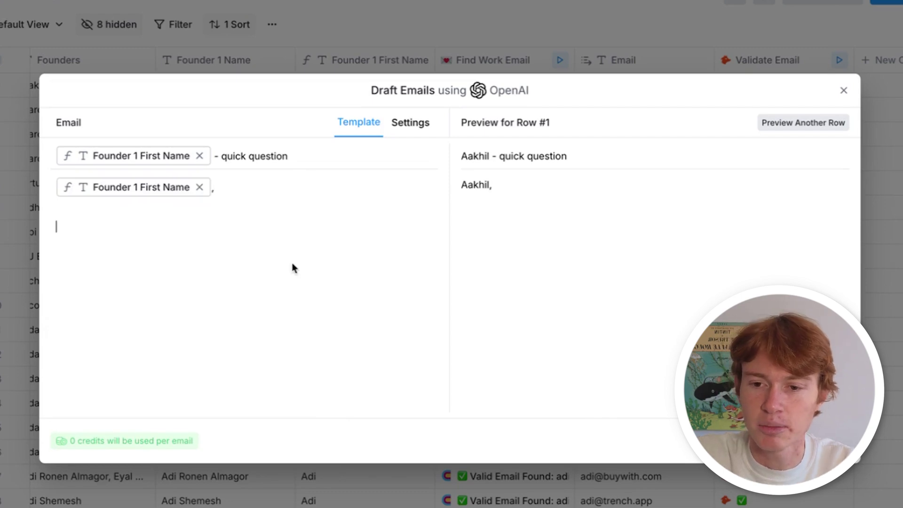
type("I noticed that you w")
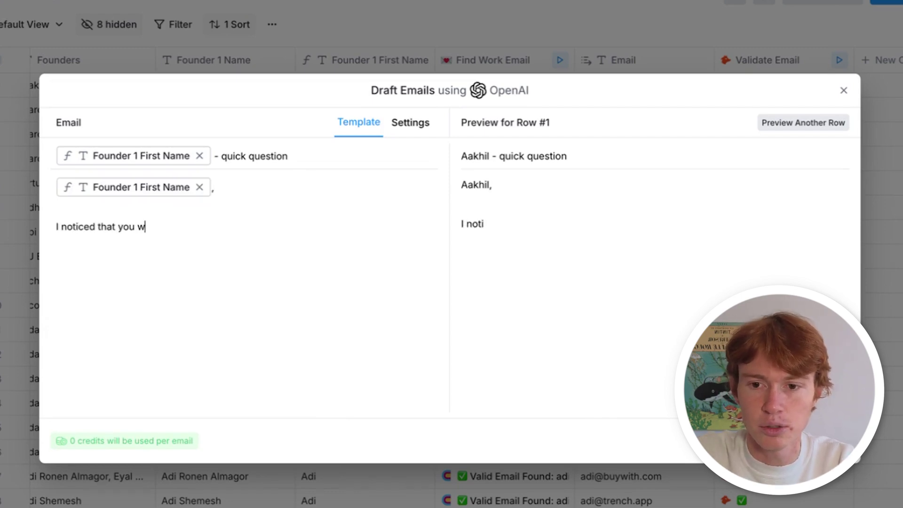
type("ork in the /")
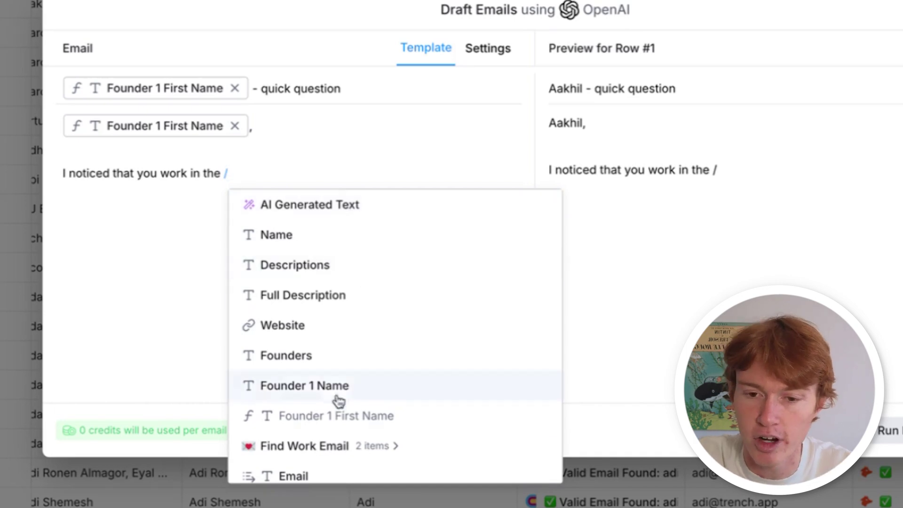
Add an AI Generated Text prompt returning the company's industry from Name and Full Description, previewing 'technology'
left_click(299, 210)
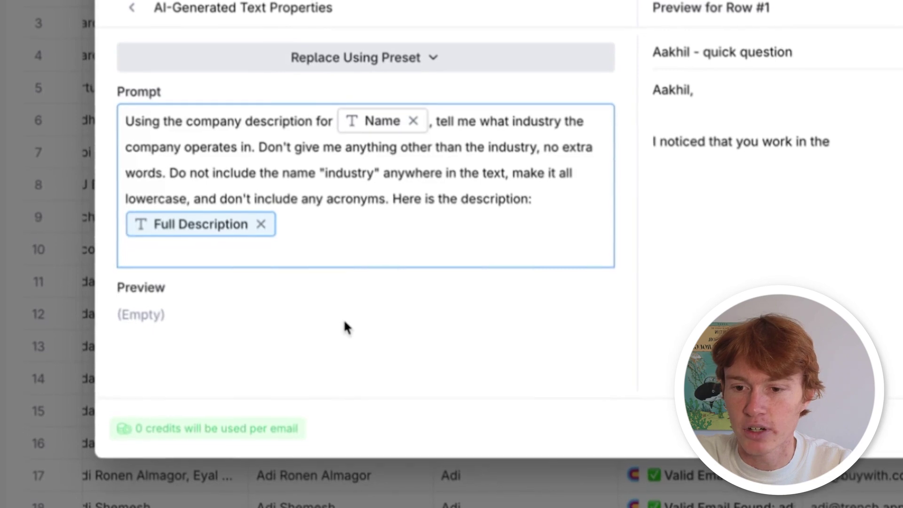
left_click(343, 416)
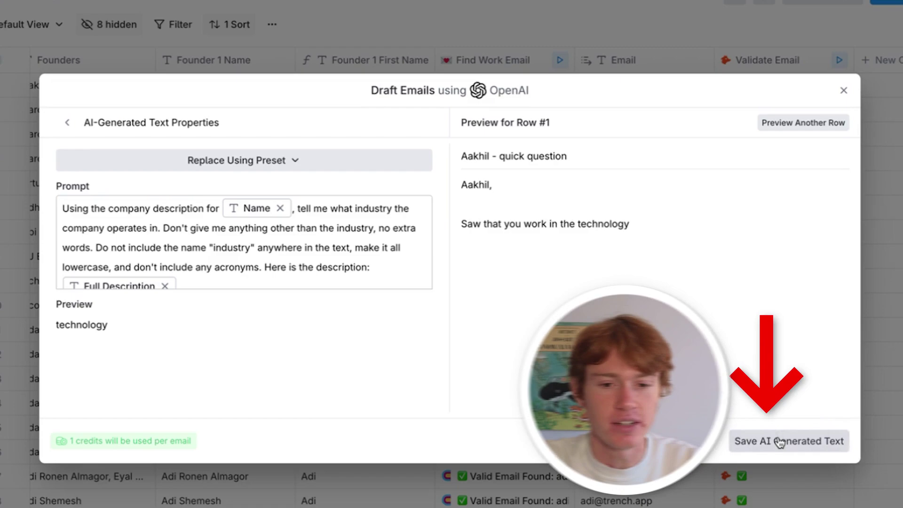
Save the industry snippet and add the line offering industry-specific ideas on how [Name] could use SEO to get more clients
left_click(781, 440)
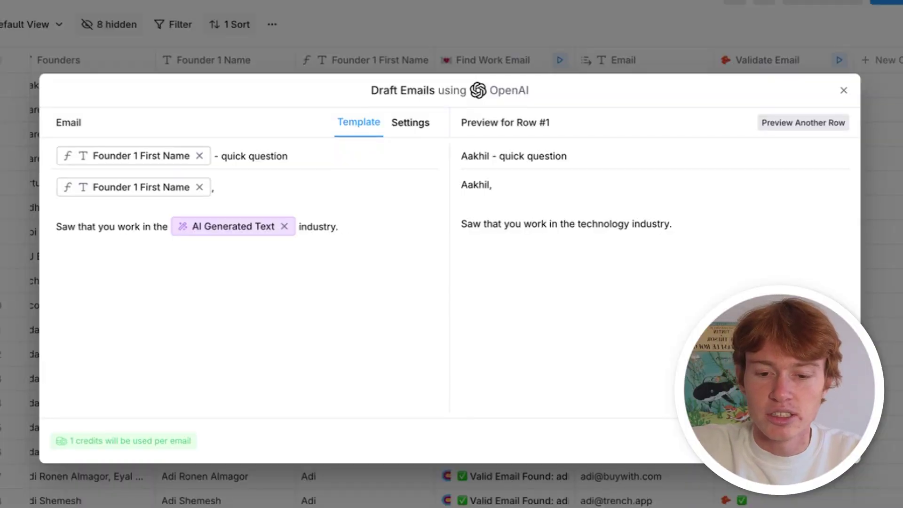
type("ought that you might")
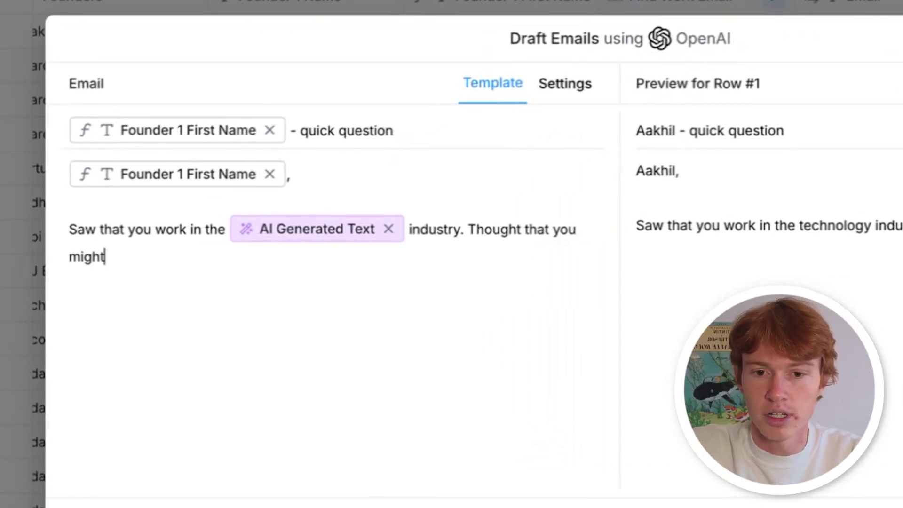
type(" appreciate a few industryideas as to")
left_click(216, 257)
type("industry")
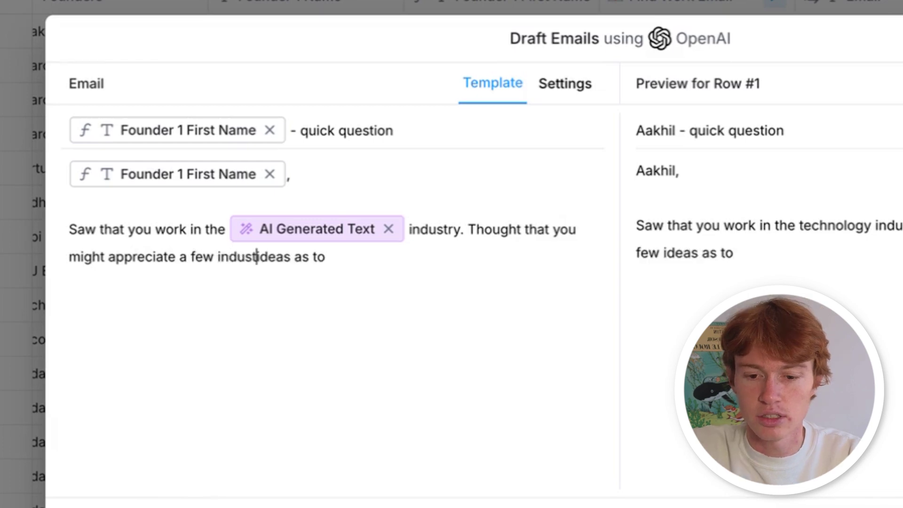
type("-specific ")
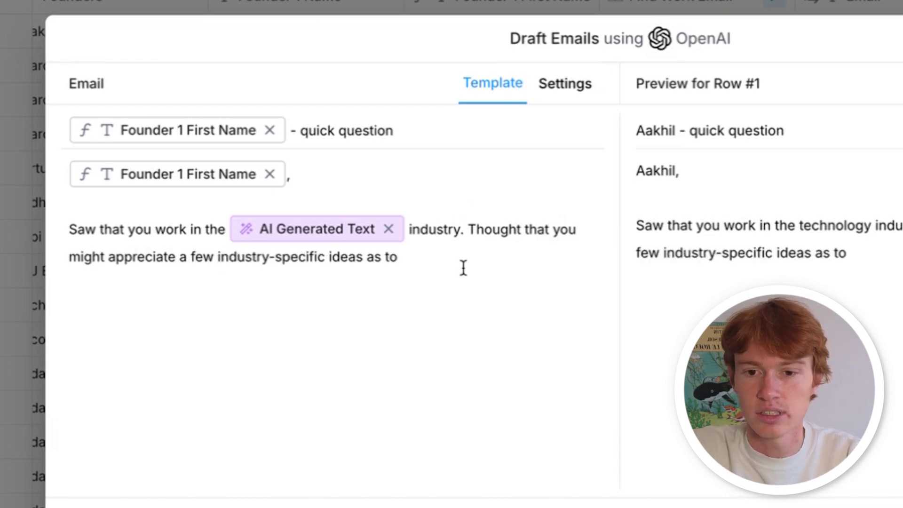
type("how /name")
key("Return")
type("could use")
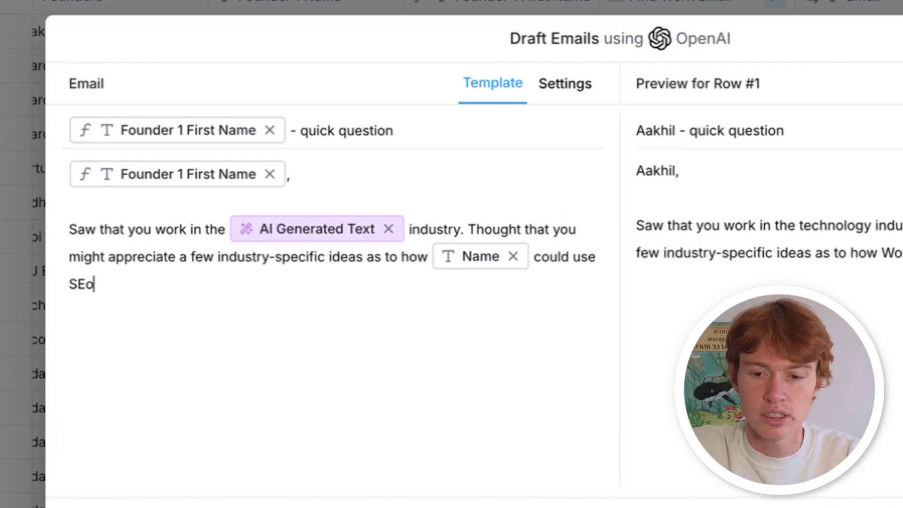
type(" SEO to get more client")
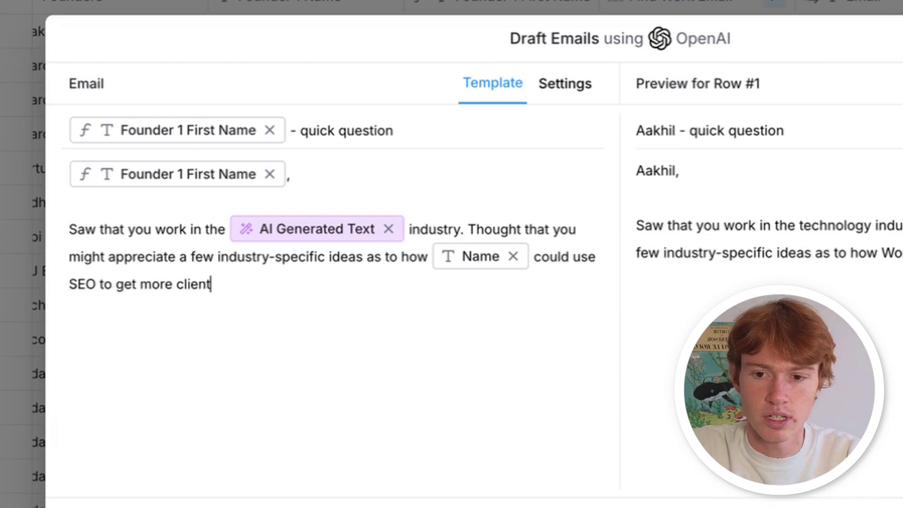
type("s:")
key("Return")
key("Return")
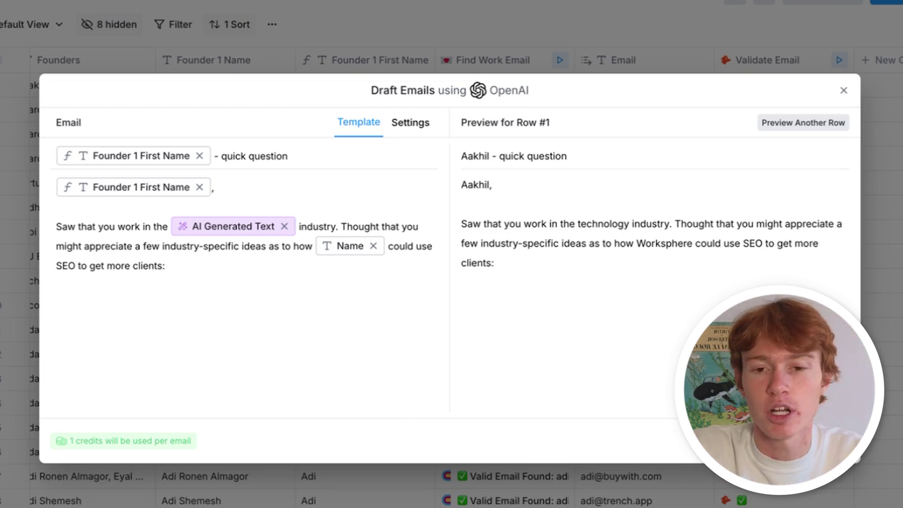
Insert a second AI Generated Text block with the pasted prompt for three short SEO ideas using Full Description, and save it
type("/")
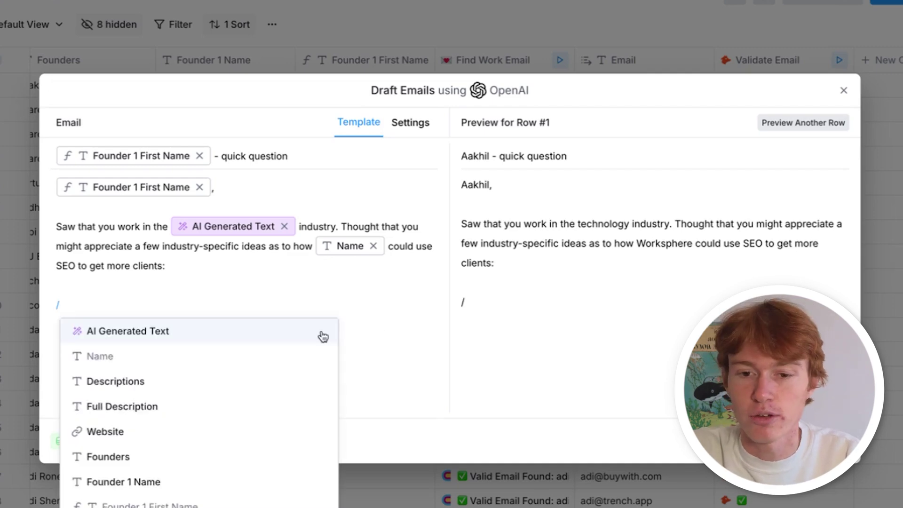
left_click(321, 331)
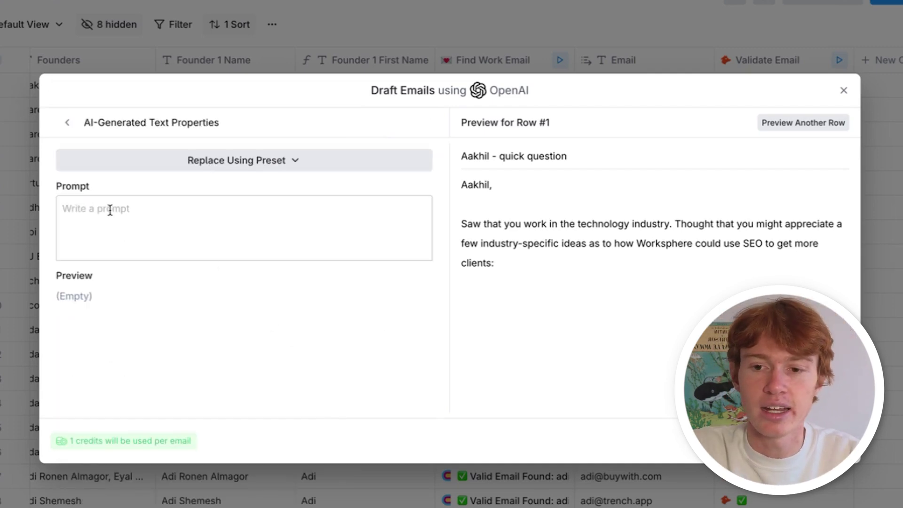
left_click(110, 210)
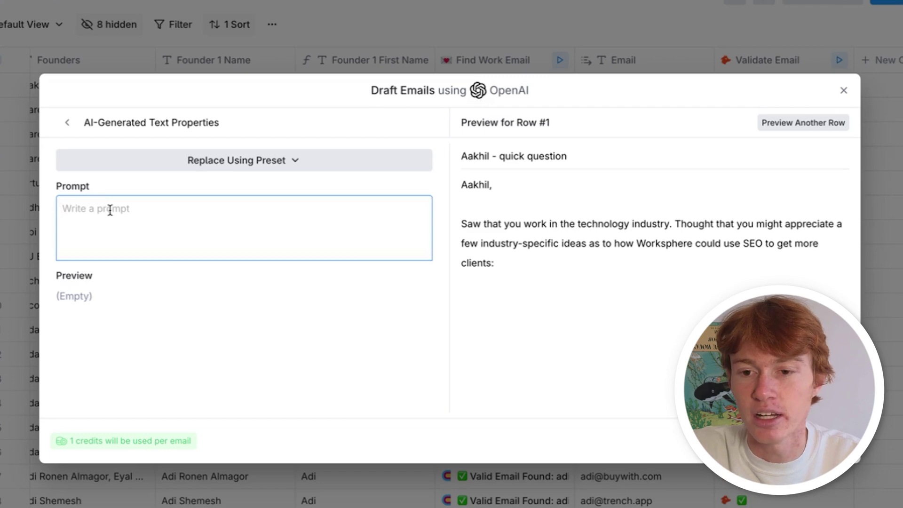
key("ctrl+v")
scroll(210, 222, "down", 2)
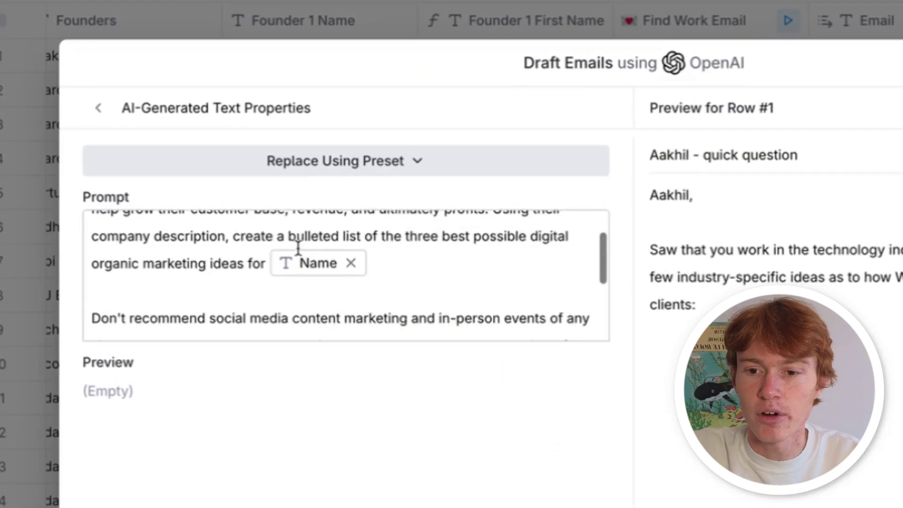
scroll(209, 222, "up", 2)
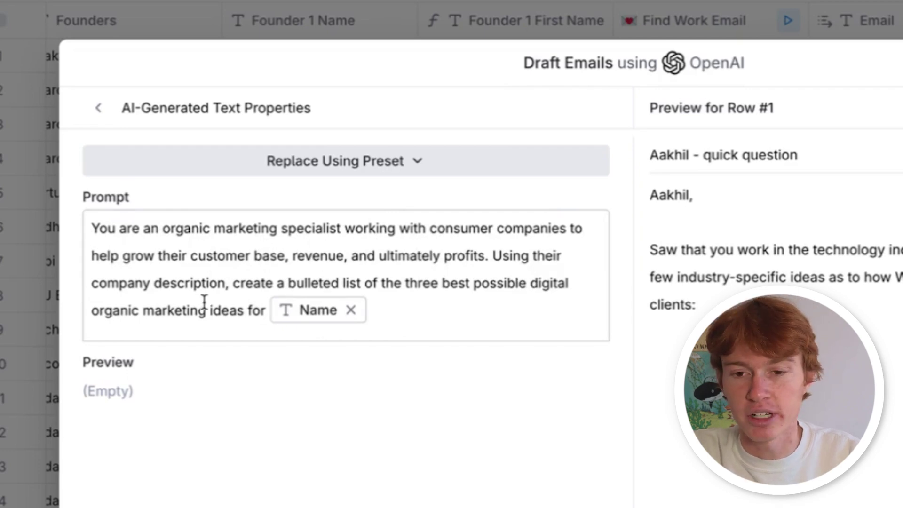
scroll(204, 304, "down", 5)
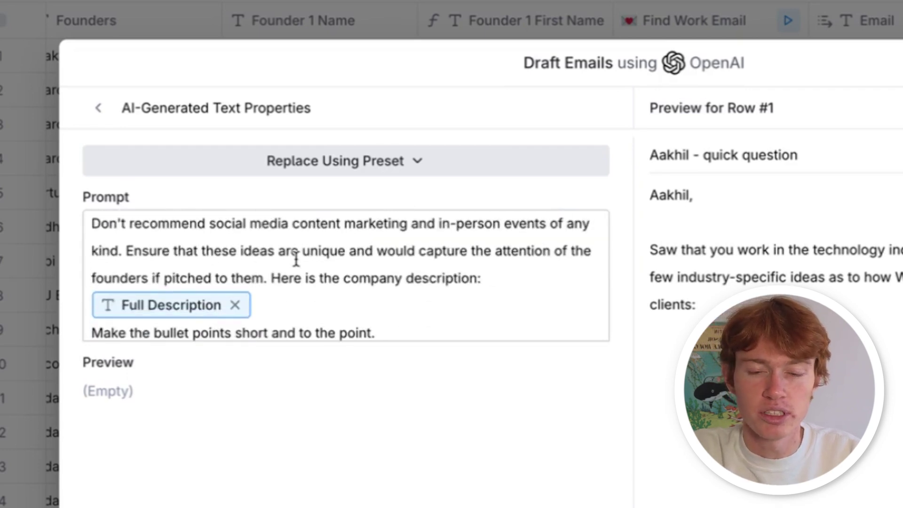
scroll(296, 260, "down", 2)
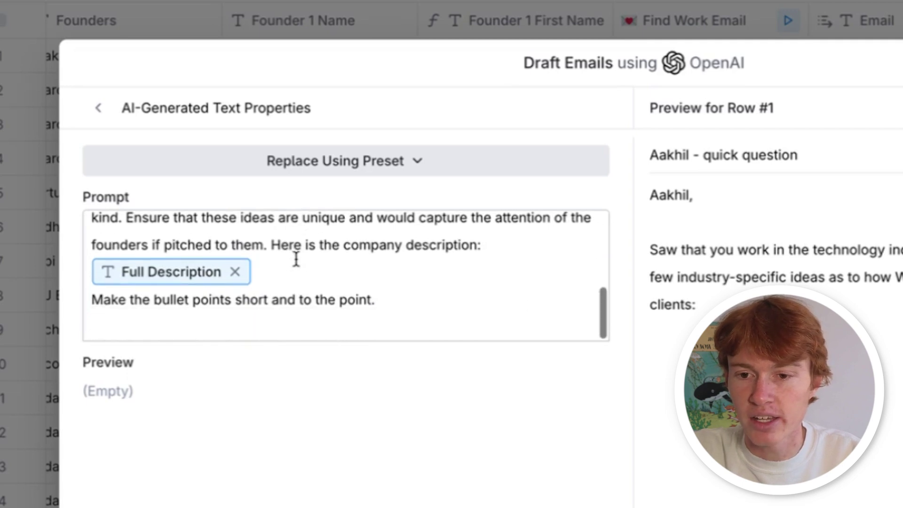
left_click(155, 393)
scroll(141, 358, "down", 2)
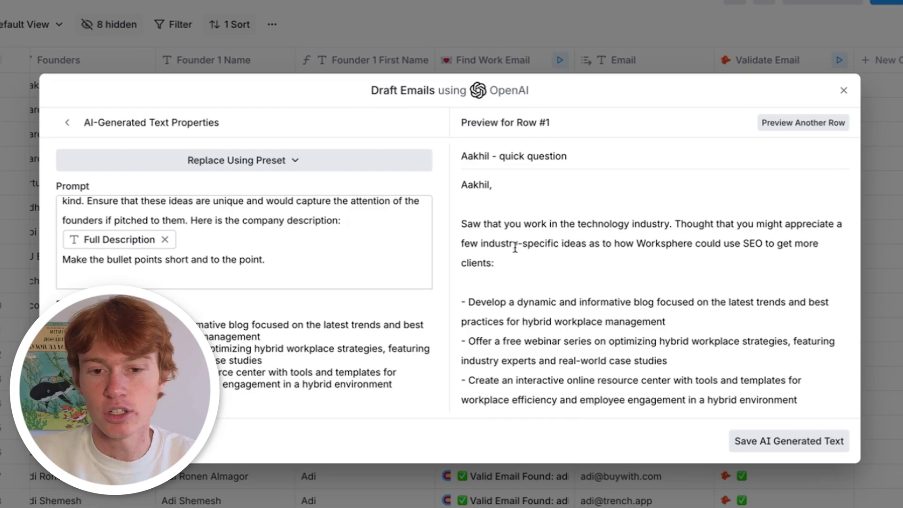
left_click(760, 449)
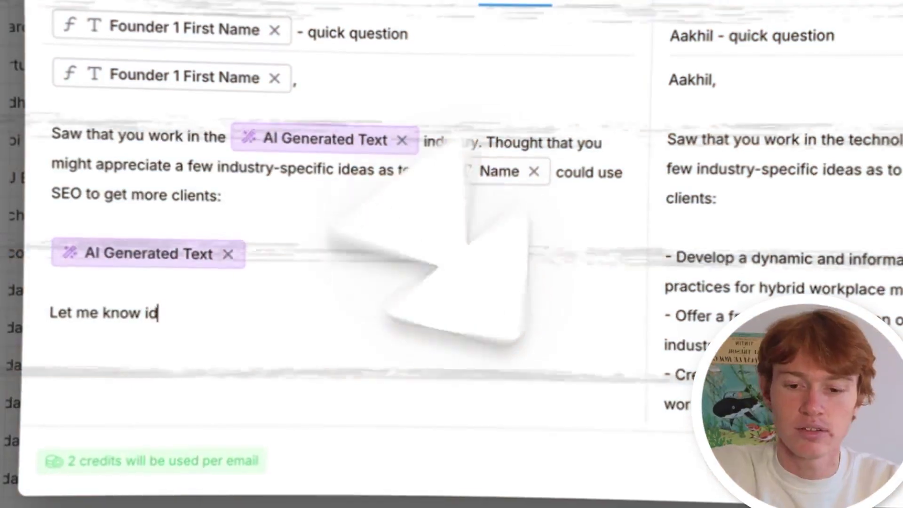
Write the closing paragraph about implementing the ideas, ending 'help you become the best in the world at'
type("any of these ideas seem promising to you- would love to talk about how we can implement them w")
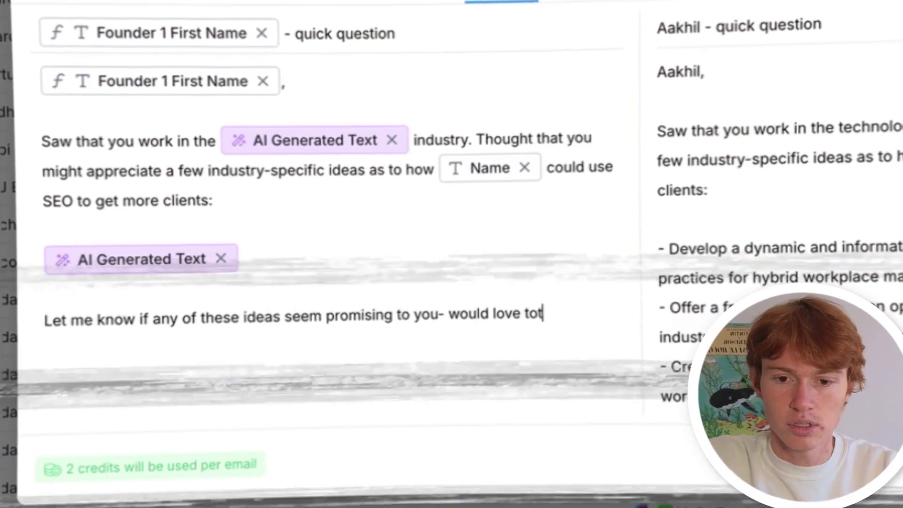
type("ithin Name. We'd love to help you become the best in the world at")
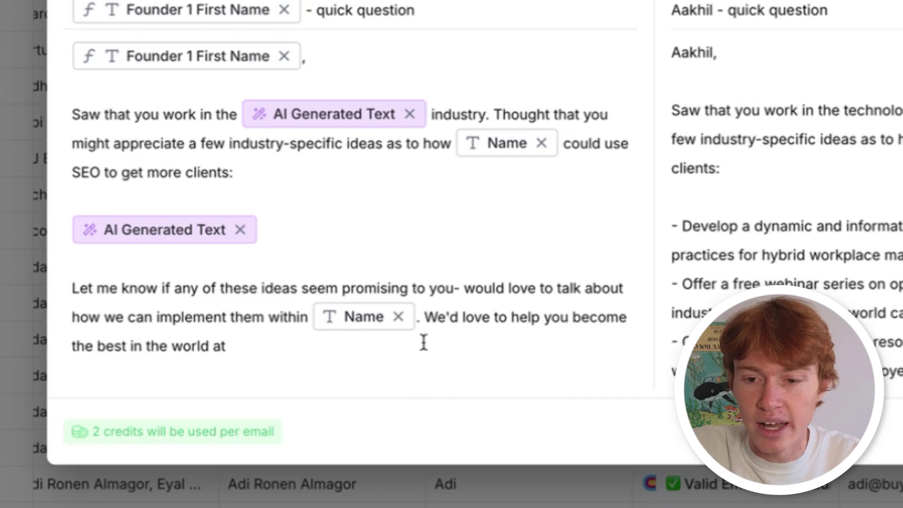
Insert an AI phrase from Name and Full Description on what the company does well, previewing 'managing hybrid workplace operations'
type("/")
left_click(416, 384)
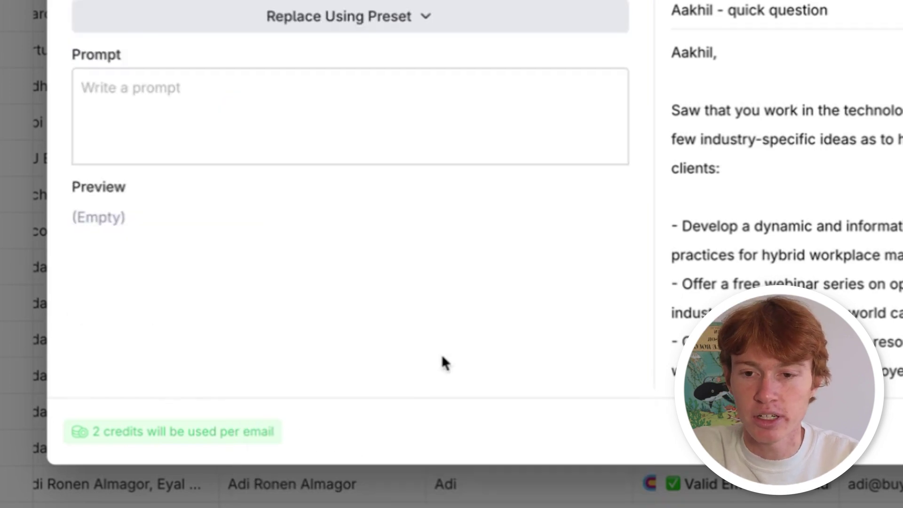
type("Using this company description, tell me one thing that Name likely does very well for their customers. Format your answer as an action- for example, if the company is good at building sandcastles, say \"building sandcastles\". Here's the description: Full Description")
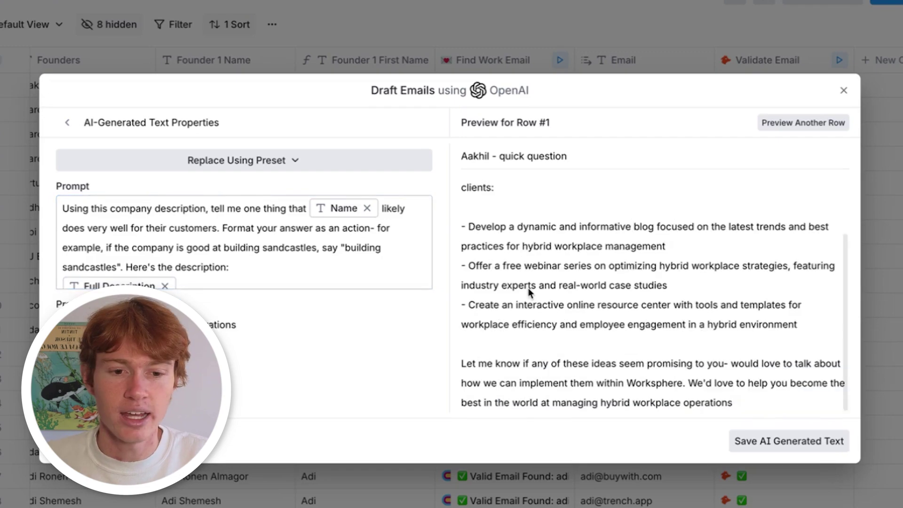
scroll(527, 282, "up", 4)
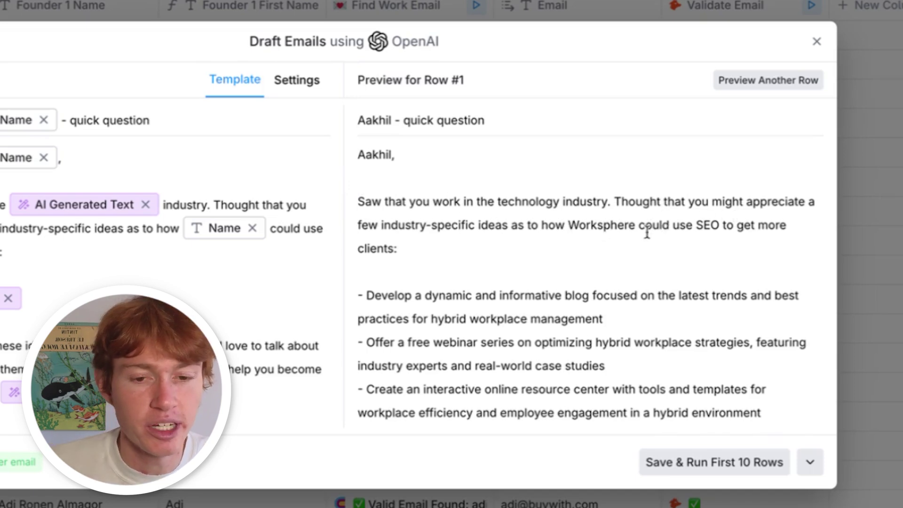
End the email with '!' and a sign-off line with the sender's name
scroll(647, 234, "down", 2)
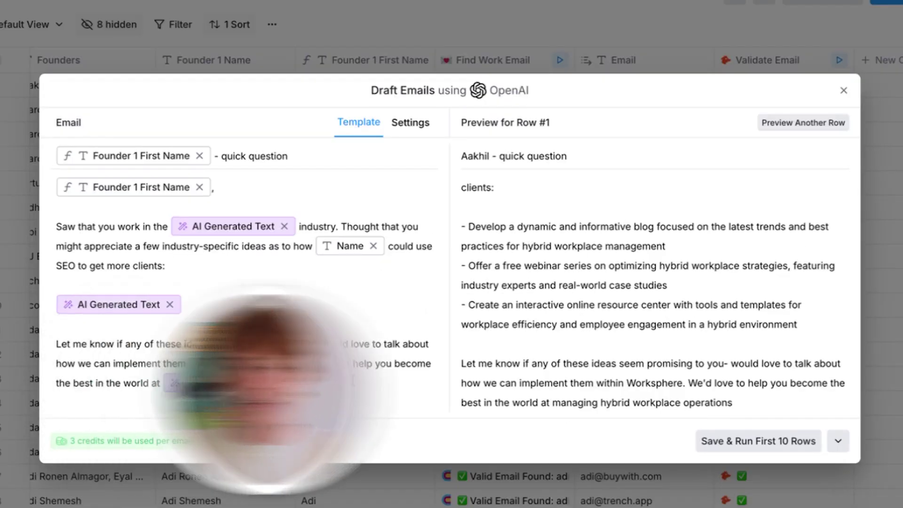
type("!")
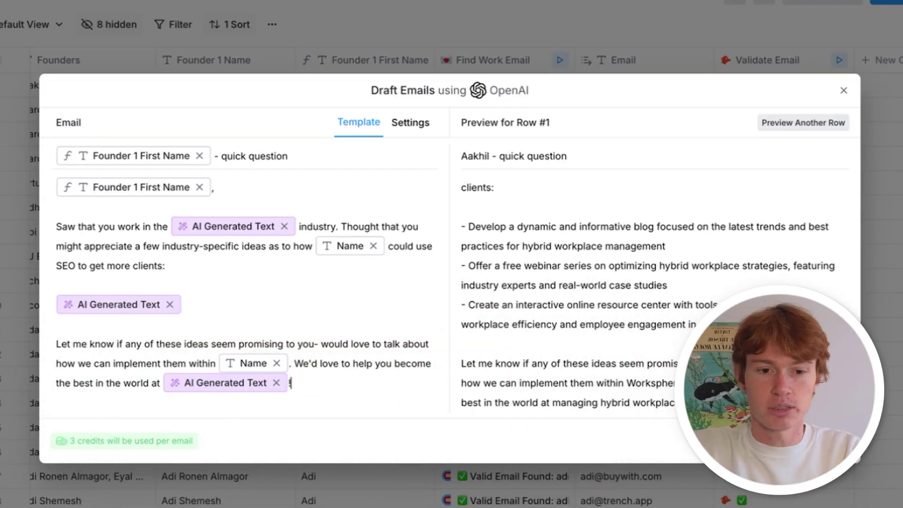
key("Return")
key("Return")
type("Patrick")
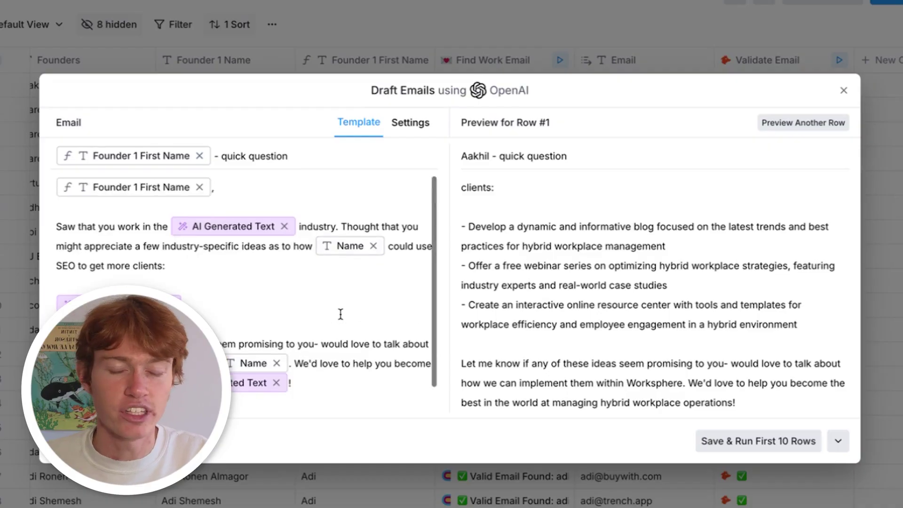
Save the template and run the drafting on the first 10 rows
scroll(340, 314, "down", 1)
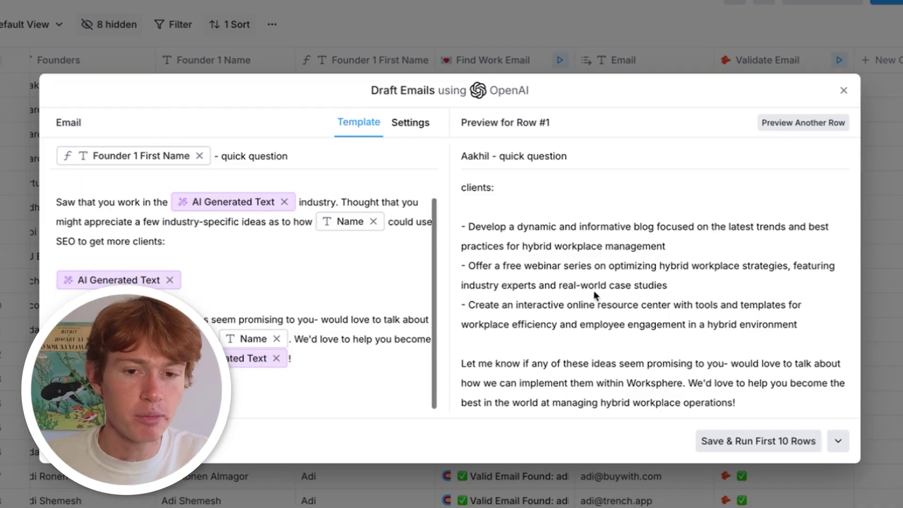
scroll(594, 291, "down", 2)
scroll(594, 291, "up", 3)
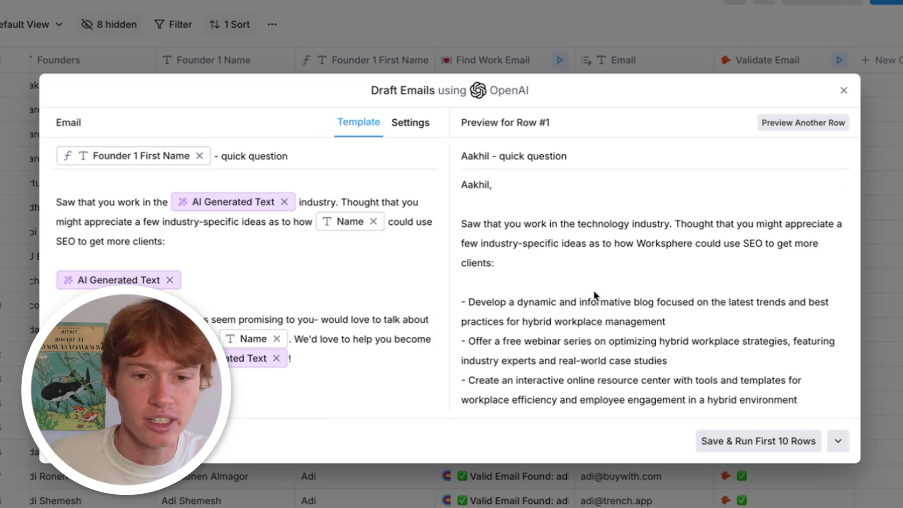
scroll(594, 294, "down", 3)
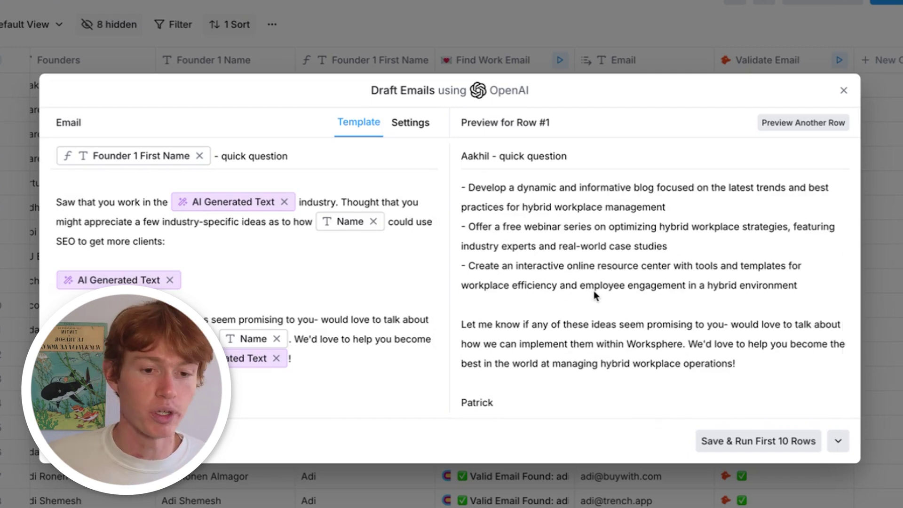
left_click(804, 442)
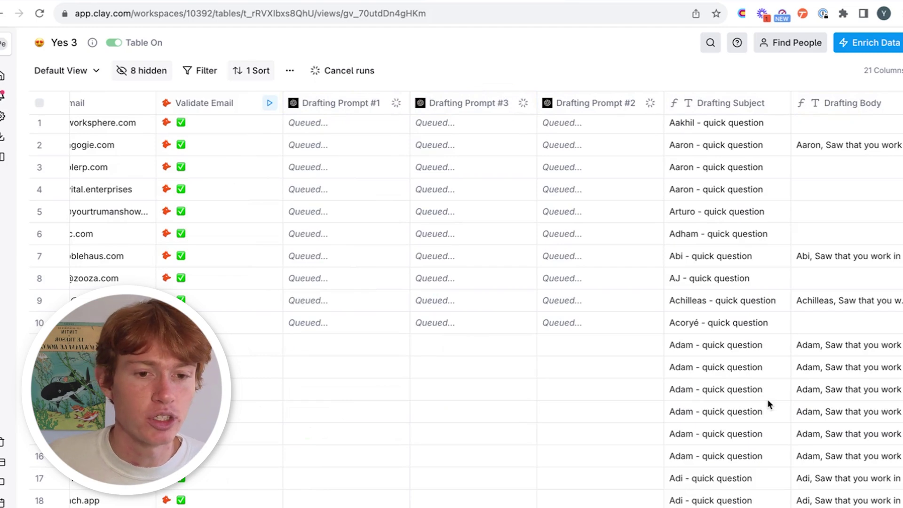
Add a new enrichment column and search 'smar' to list the Smartlead integrations
scroll(810, 386, "right", 3)
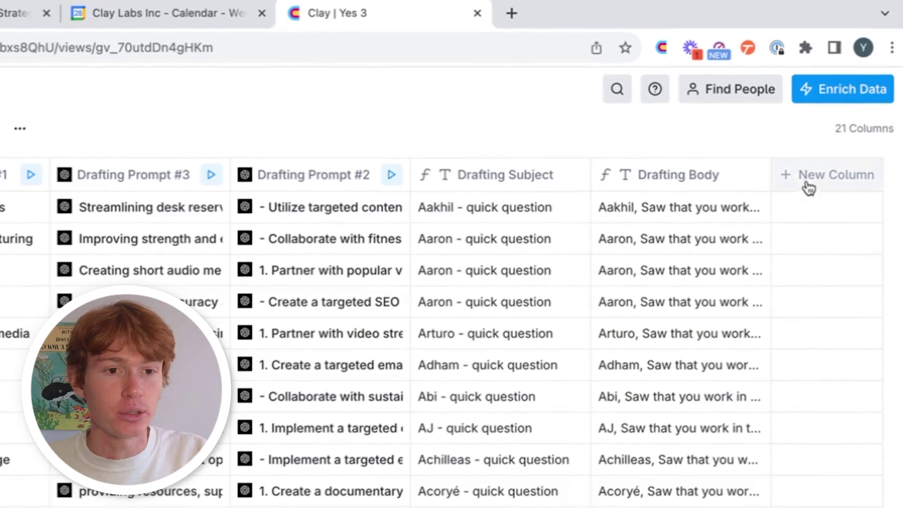
left_click(844, 103)
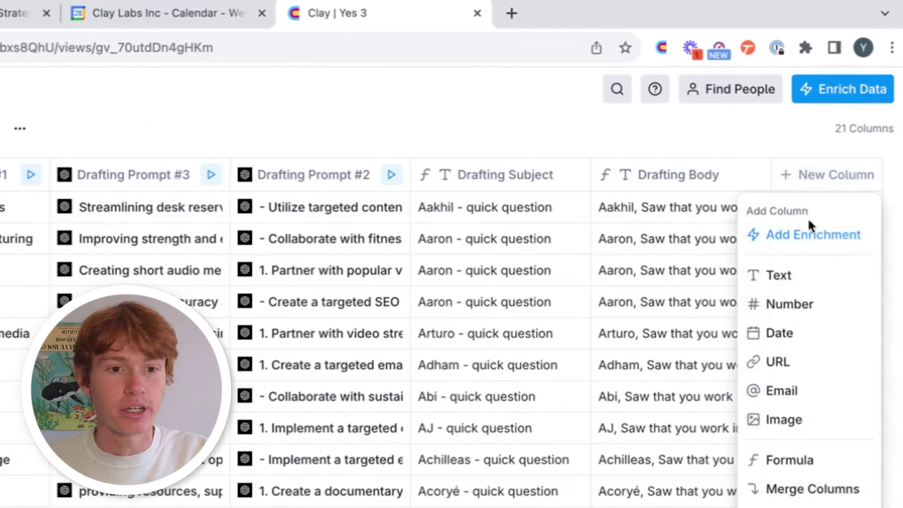
left_click(811, 233)
type("smartlead")
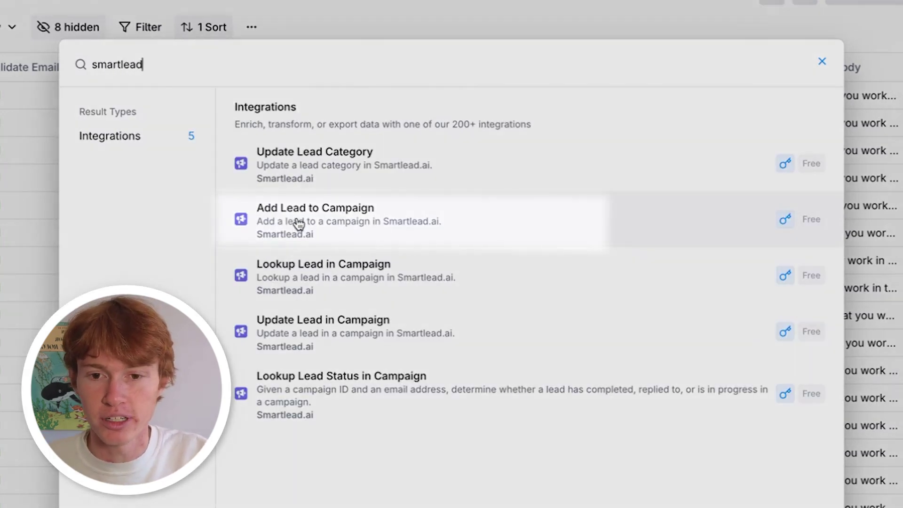
Choose Smartlead Add Lead to Campaign, refresh the campaigns, and map the Email column as the lead's address
left_click(296, 221)
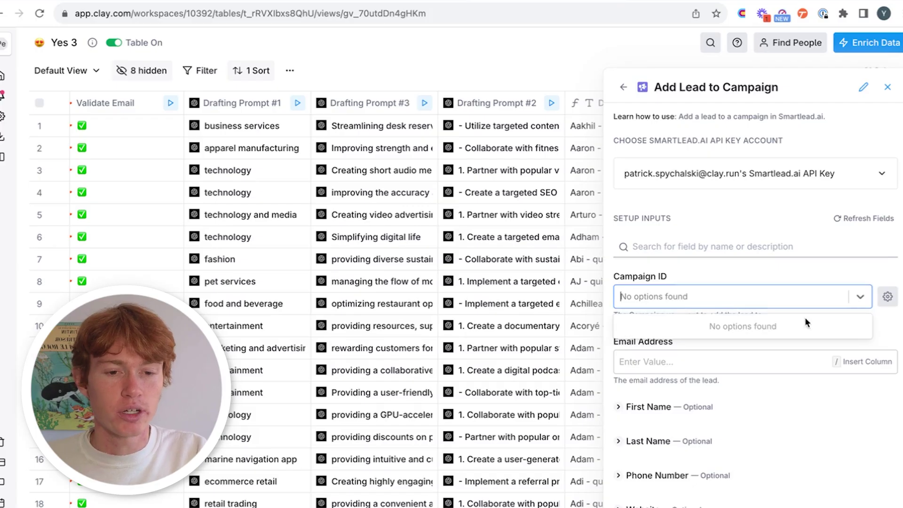
left_click(865, 218)
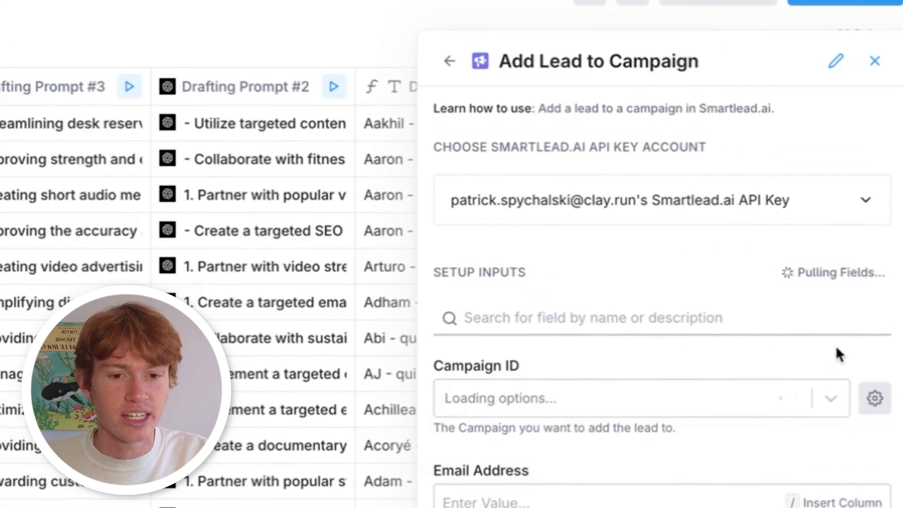
left_click(611, 501)
type("/")
scroll(584, 377, "down", 2)
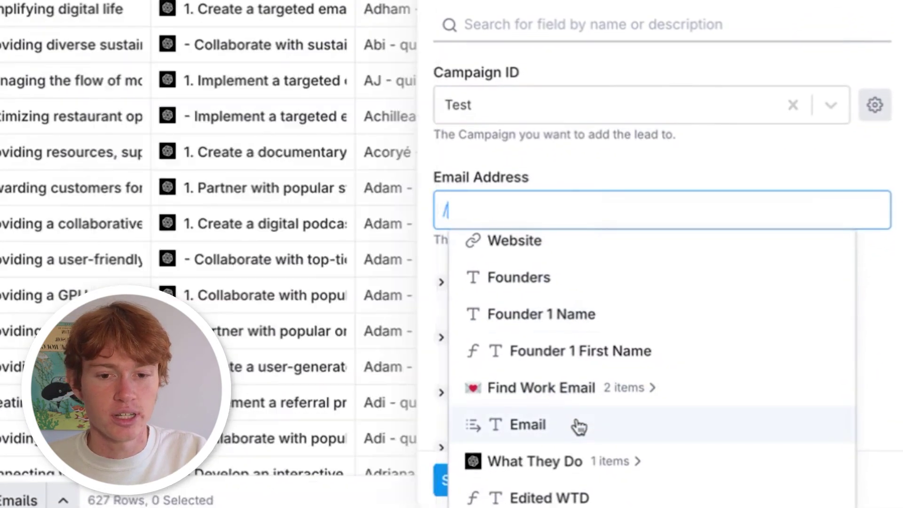
left_click(578, 427)
scroll(621, 323, "down", 5)
Add a custom field 'Email Subject' set to the Drafting Subject column
left_click(521, 241)
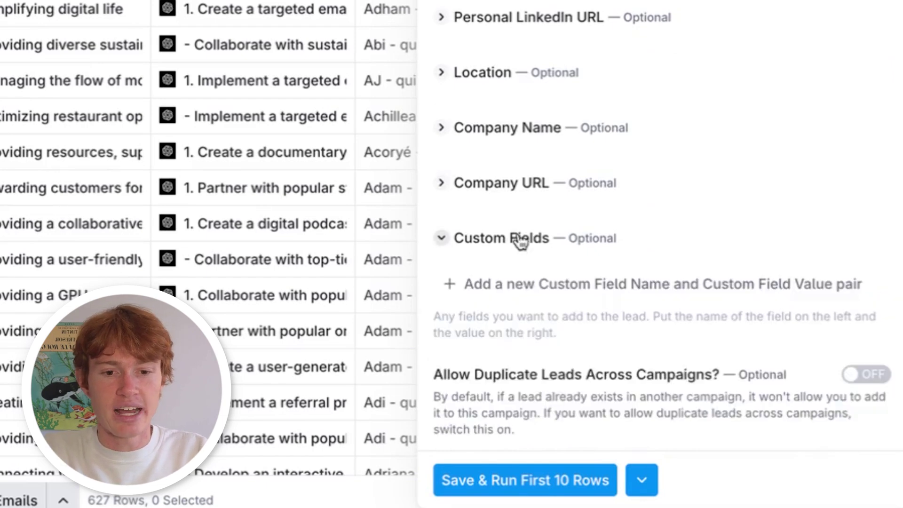
left_click(520, 284)
triple_click(509, 301)
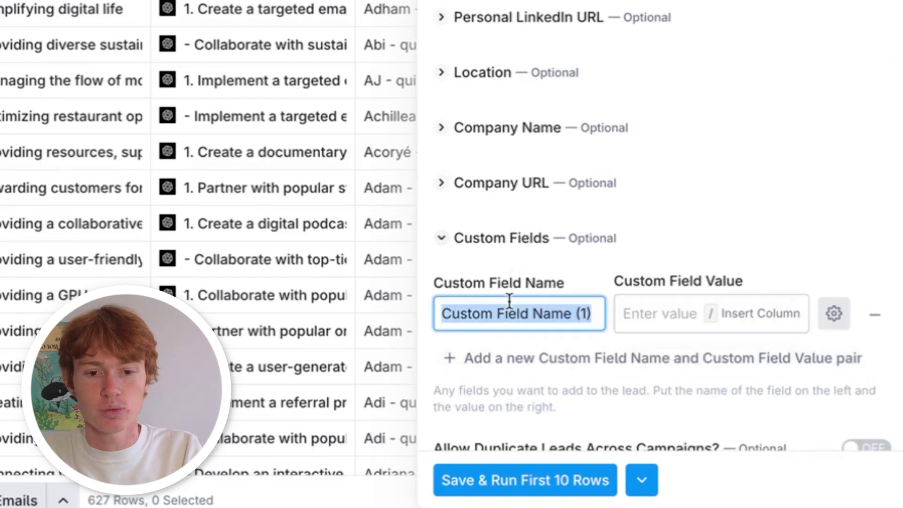
type("Email Subject")
left_click(720, 311)
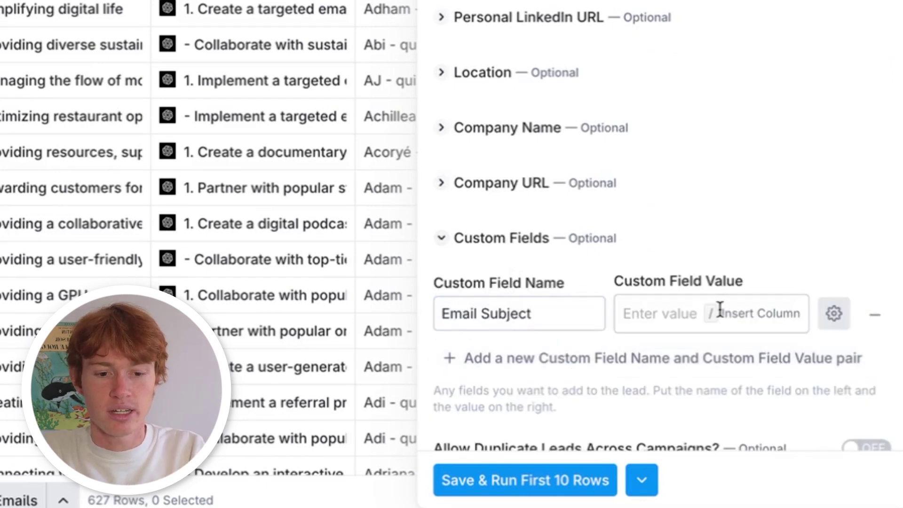
left_click(678, 318)
type("/")
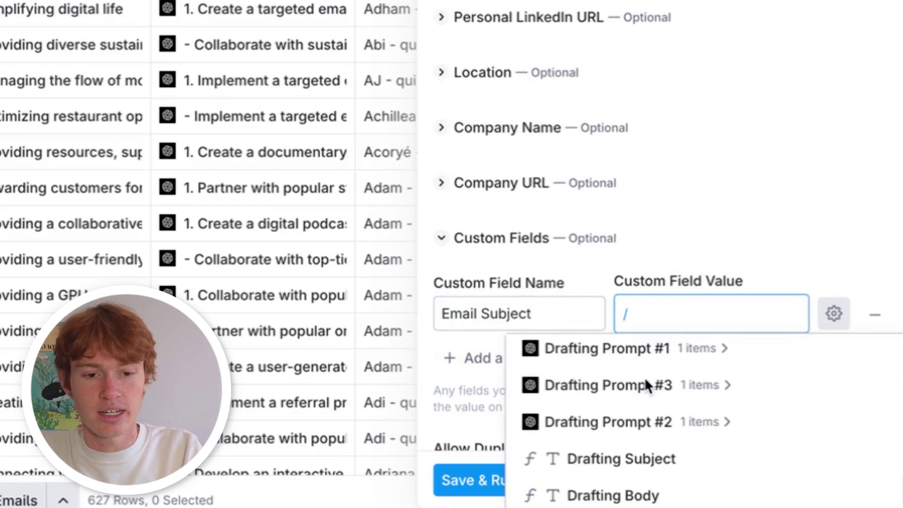
left_click(640, 466)
Add a custom field 'Email Body' set to Drafting Body, then save and run the column
left_click(551, 358)
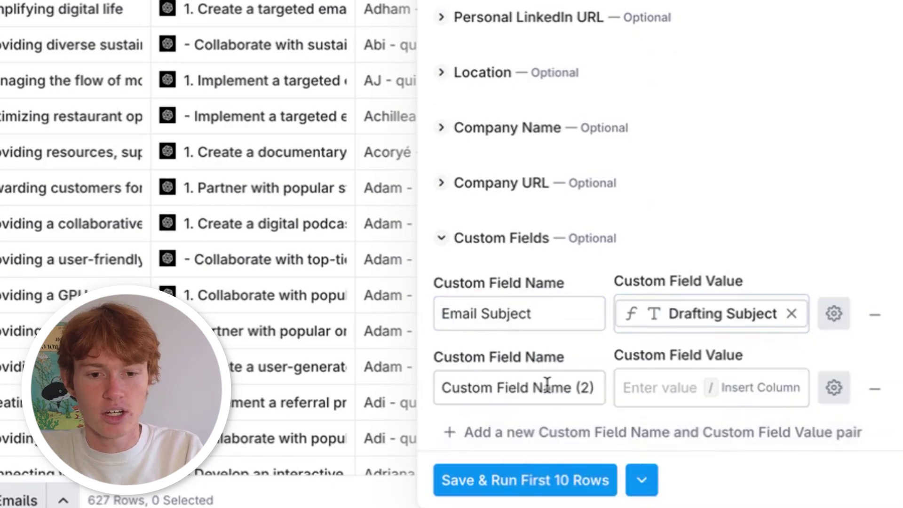
triple_click(541, 387)
type("Email Body")
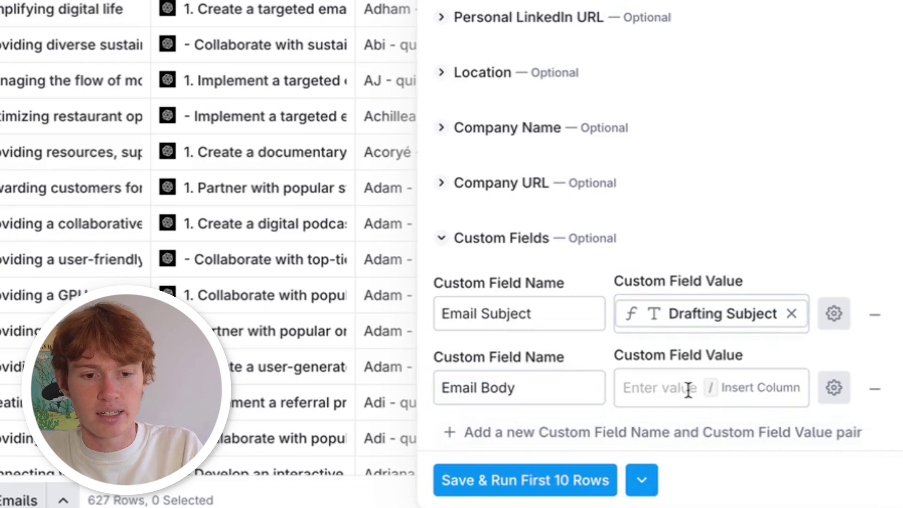
left_click(657, 394)
type("/")
left_click(647, 453)
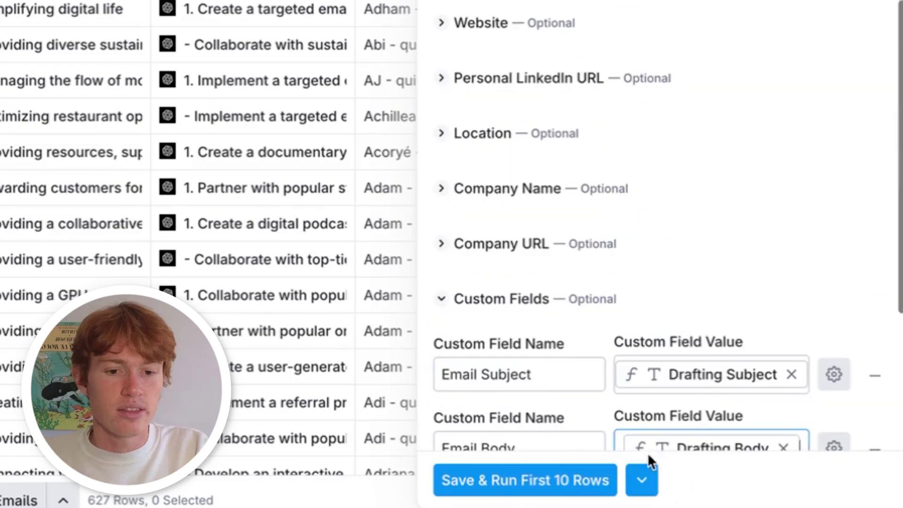
left_click(598, 484)
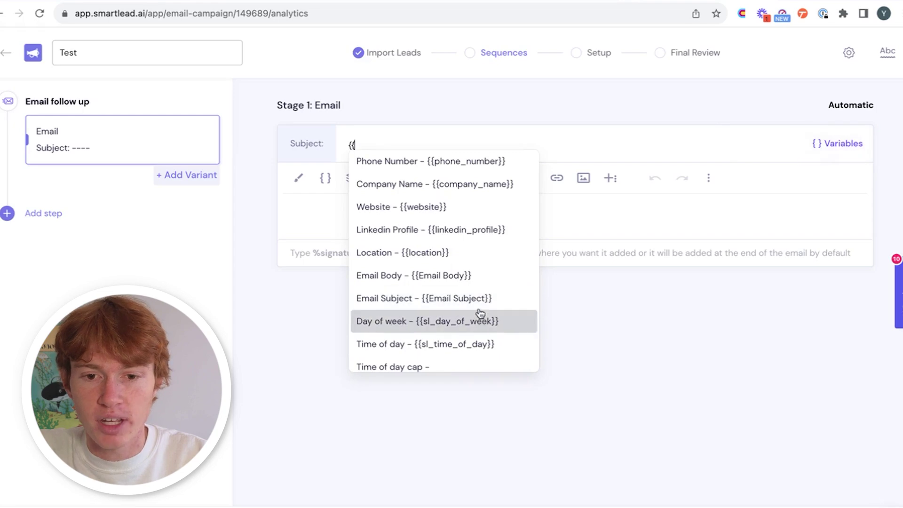
Set the Test campaign email subject to {{Email Subject}} and start a body variable with '{'
left_click(478, 297)
type("{{")
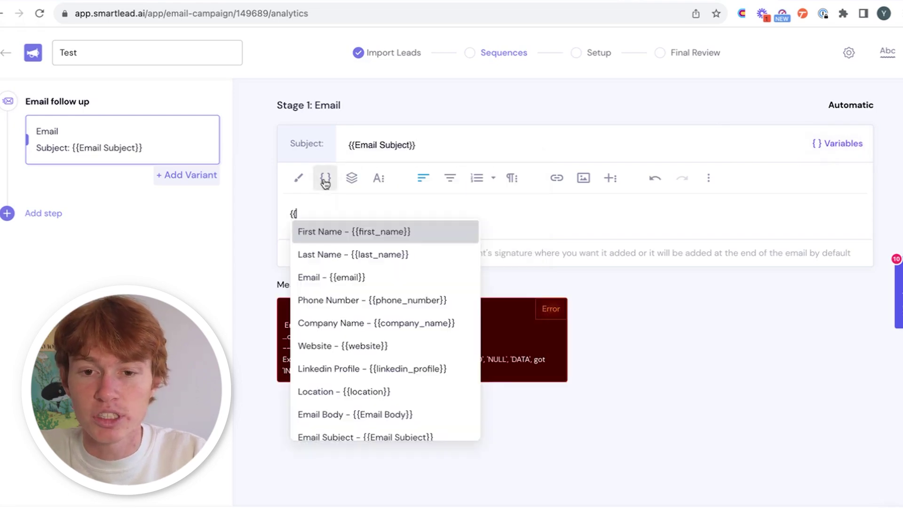